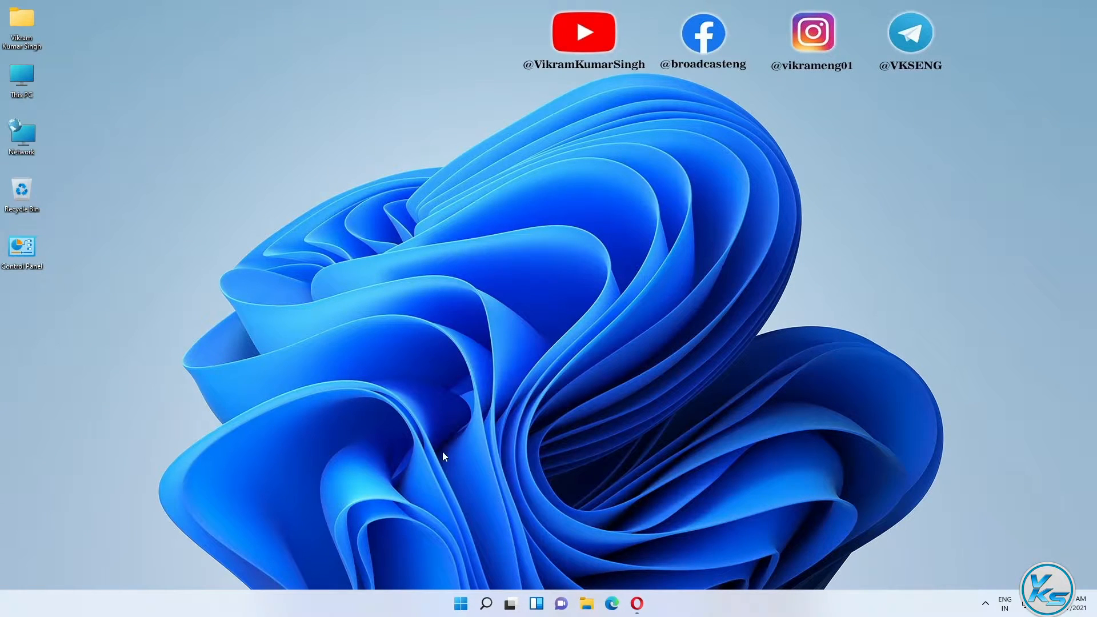
Switch to the Opera browser, go to google.com and search for "notepad++".
left_click(636, 603)
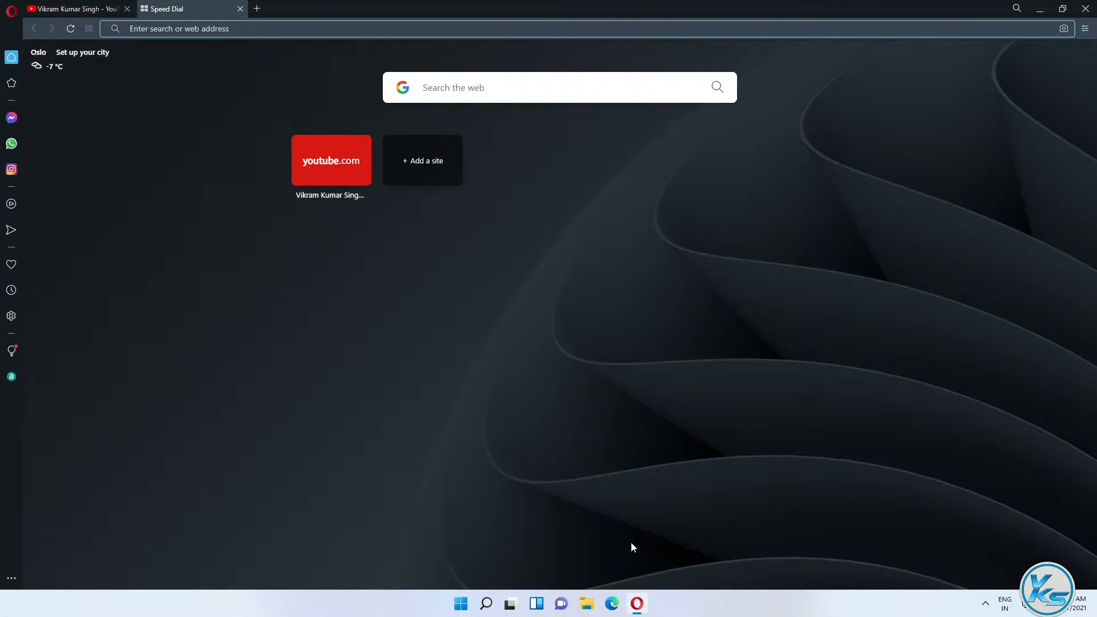
type("google.com")
key("Return")
type("notepad++")
key("Return")
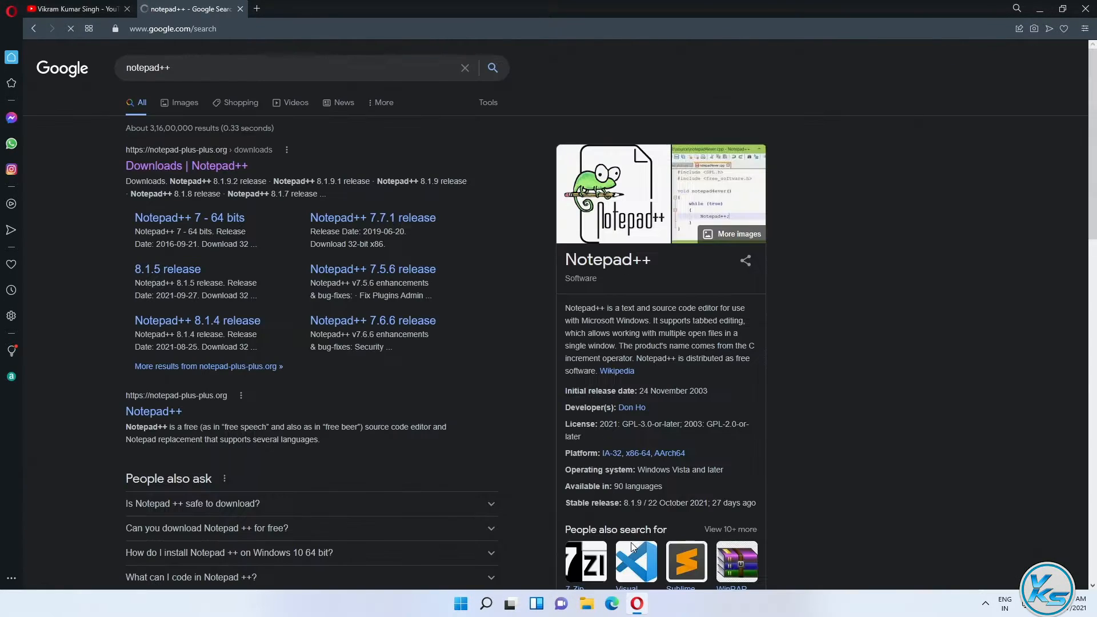
Open the Notepad++ Downloads page from the search results and go to the 64-bit downloads of the 8.1.9.2 release.
left_click(211, 167)
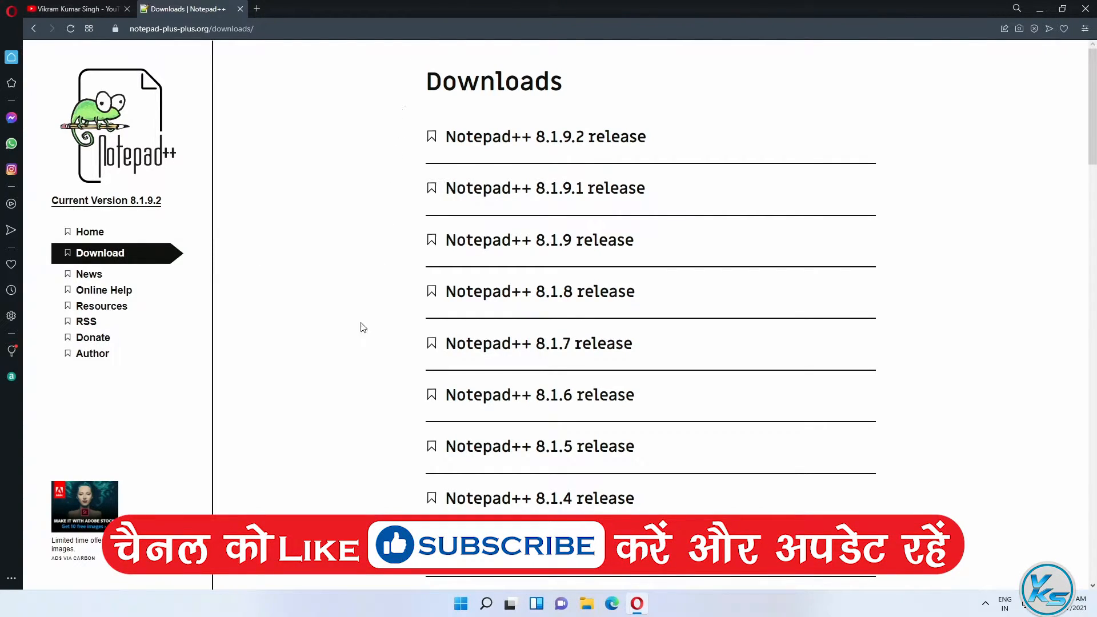
left_click(315, 32)
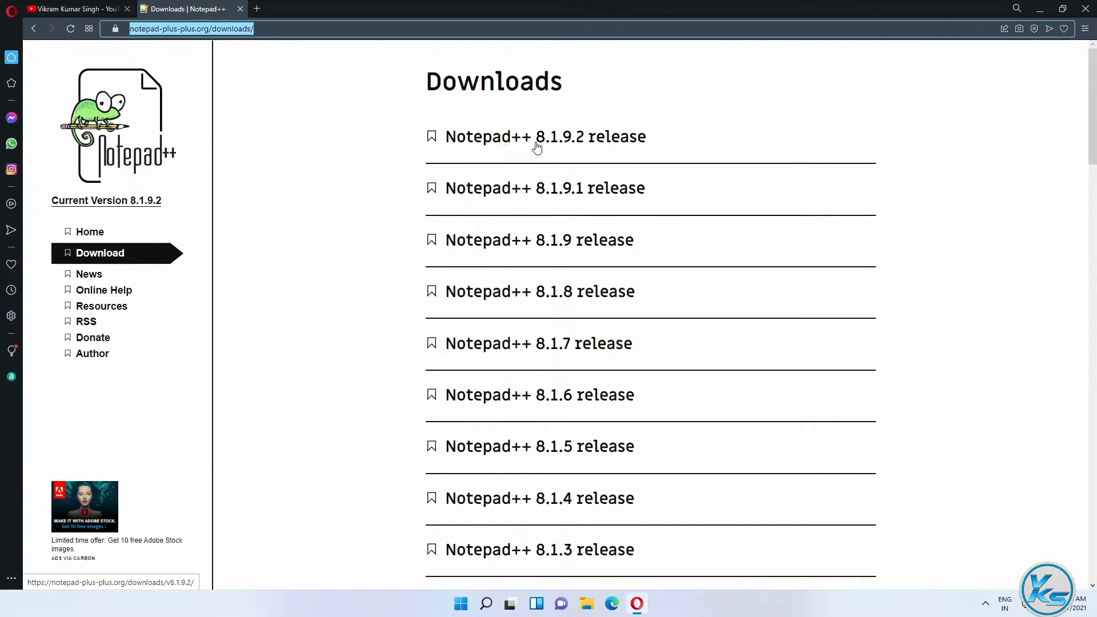
left_click(574, 143)
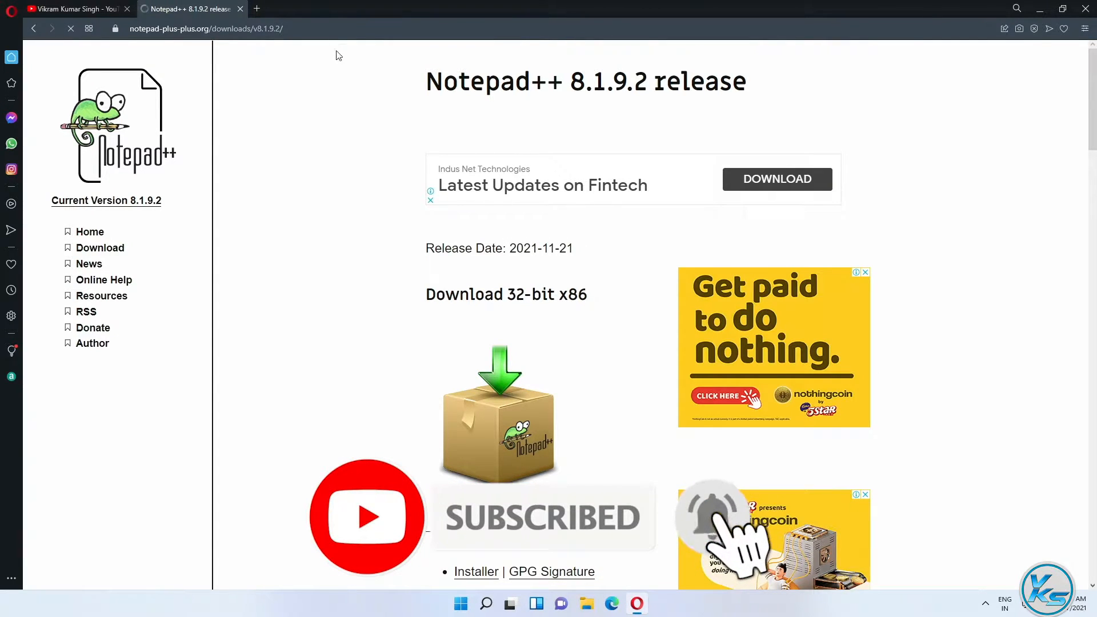
left_click(337, 28)
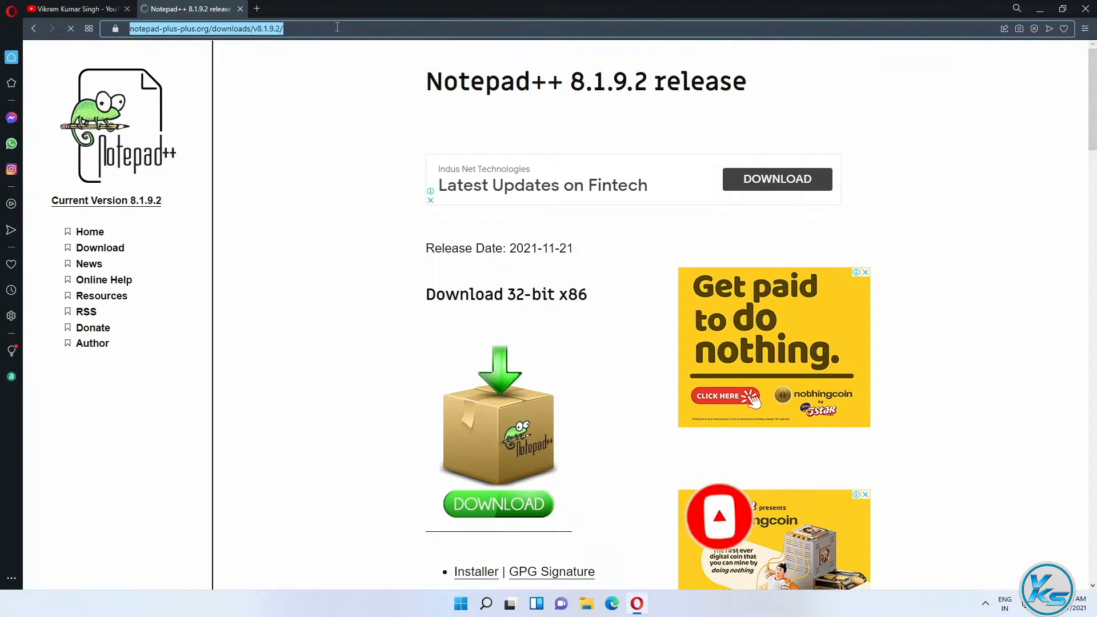
scroll(432, 194, "down", 2)
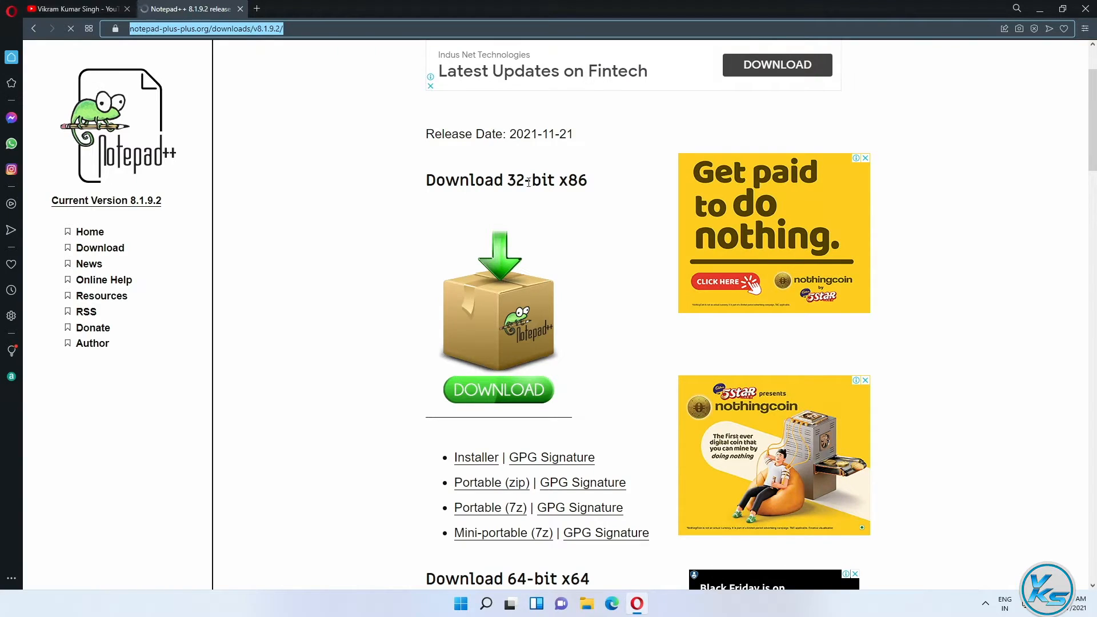
scroll(529, 182, "down", 7)
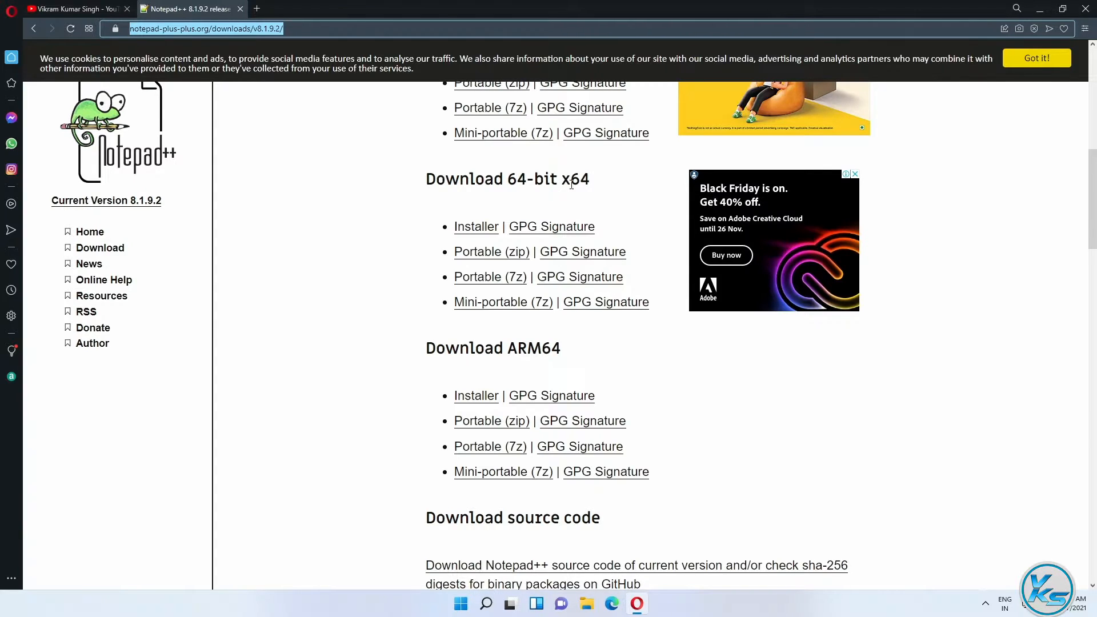
Minimize the browser and check the system type in the properties of This PC, closing Settings when done.
left_click(1037, 10)
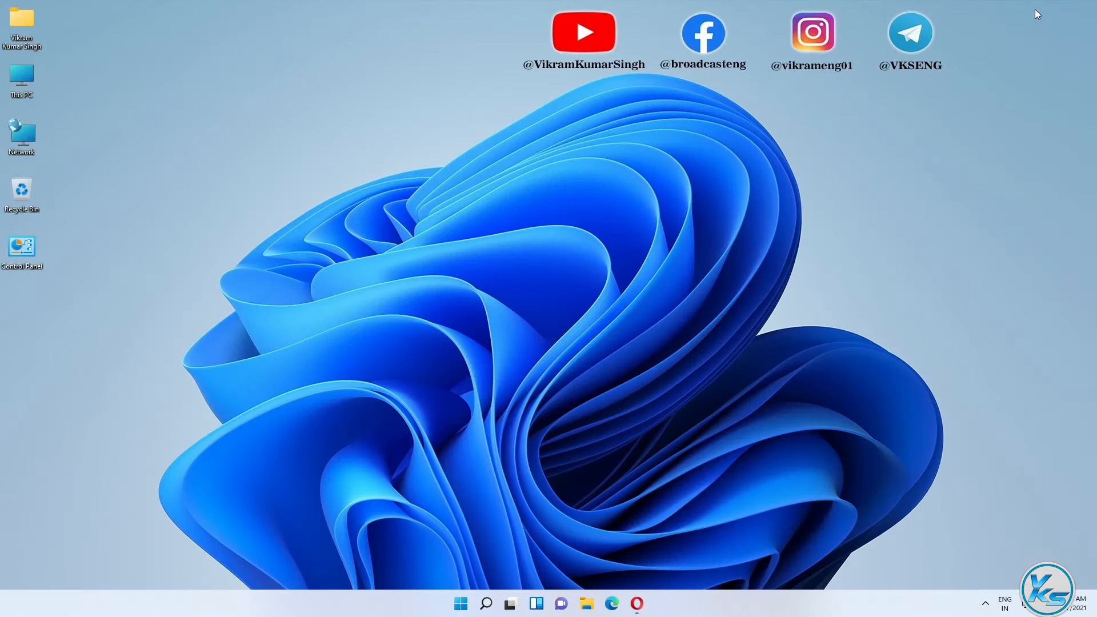
right_click(18, 73)
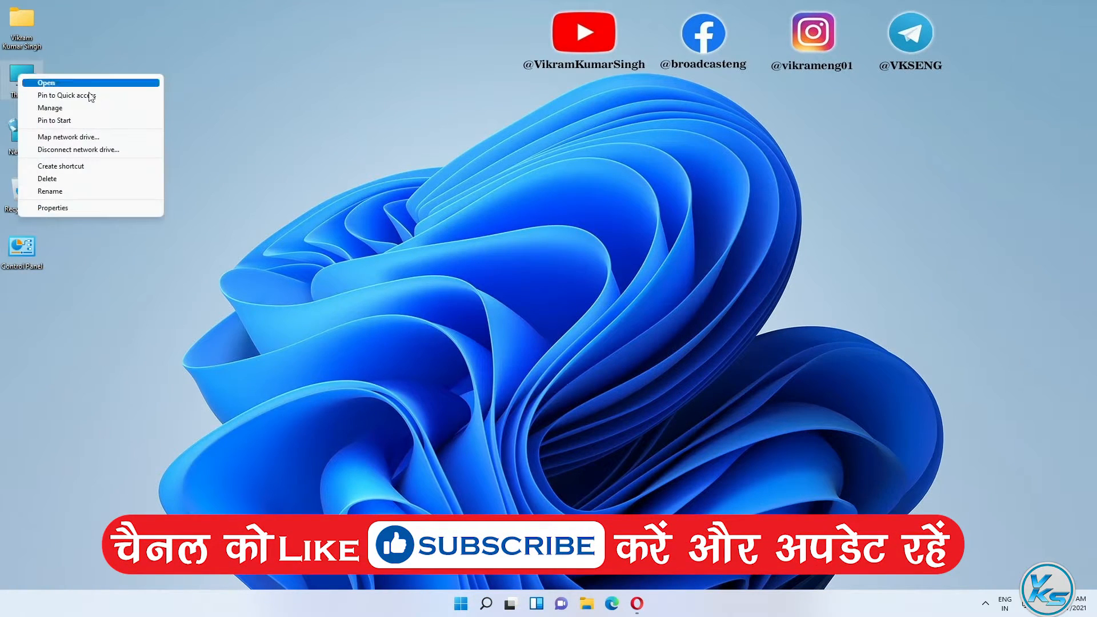
left_click(104, 209)
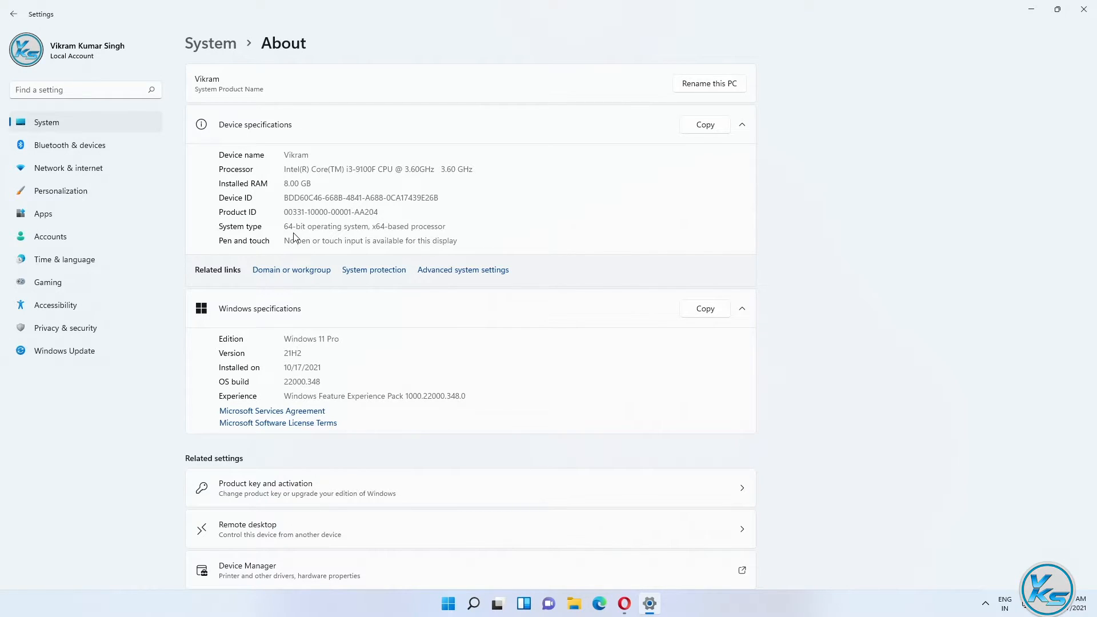
left_click(1083, 9)
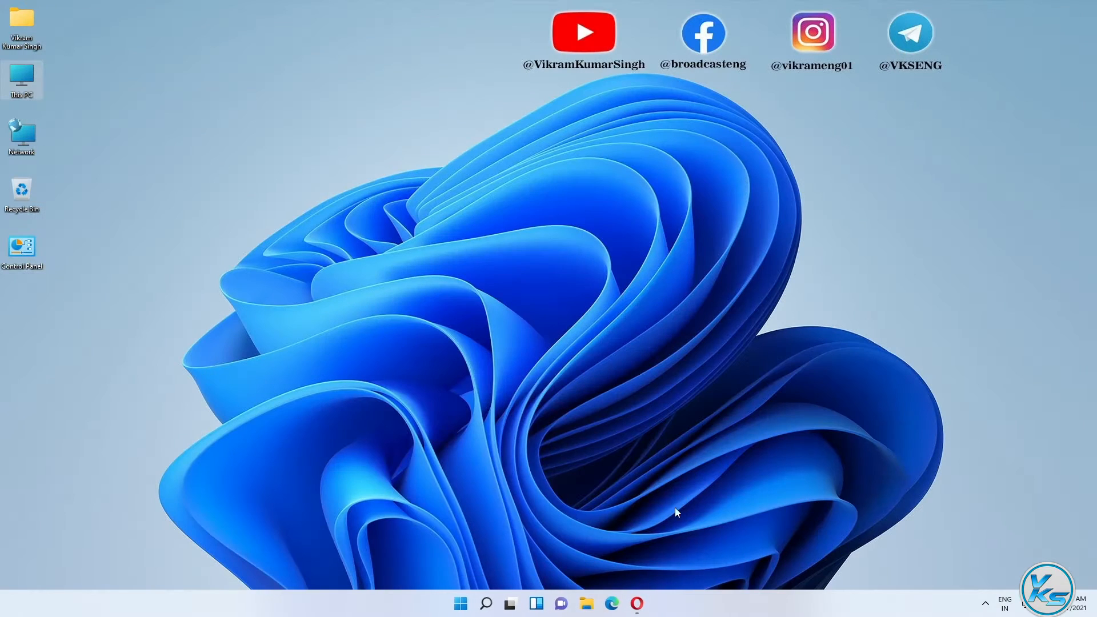
Switch back to Opera, download the 64-bit x64 installer of Notepad++ 8.1.9.2 to the Desktop and minimize the browser.
left_click(637, 603)
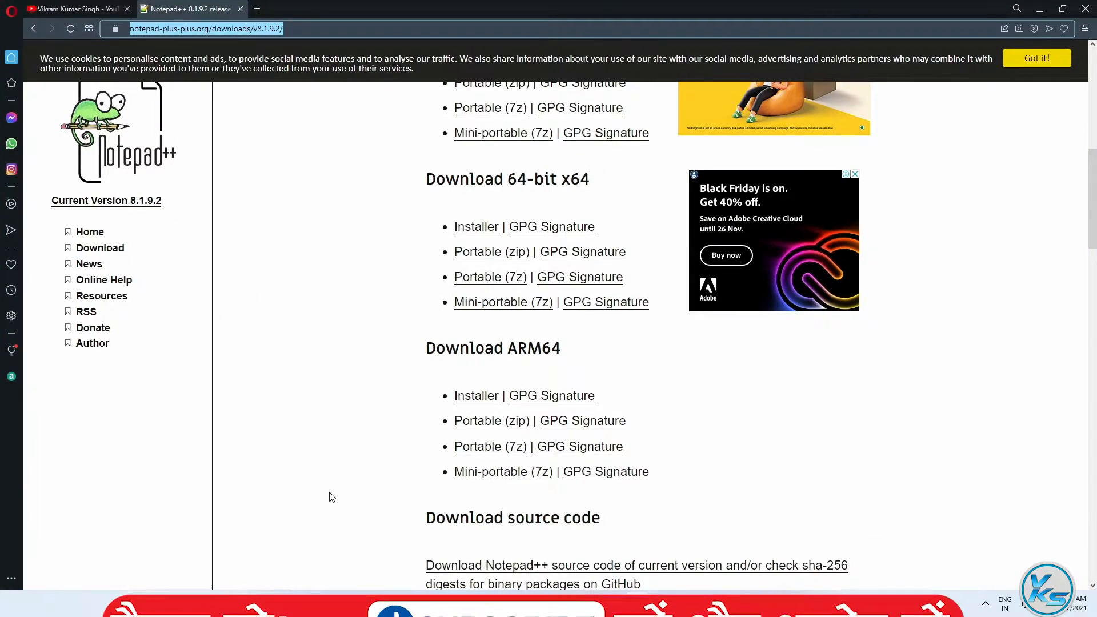
scroll(331, 496, "up", 7)
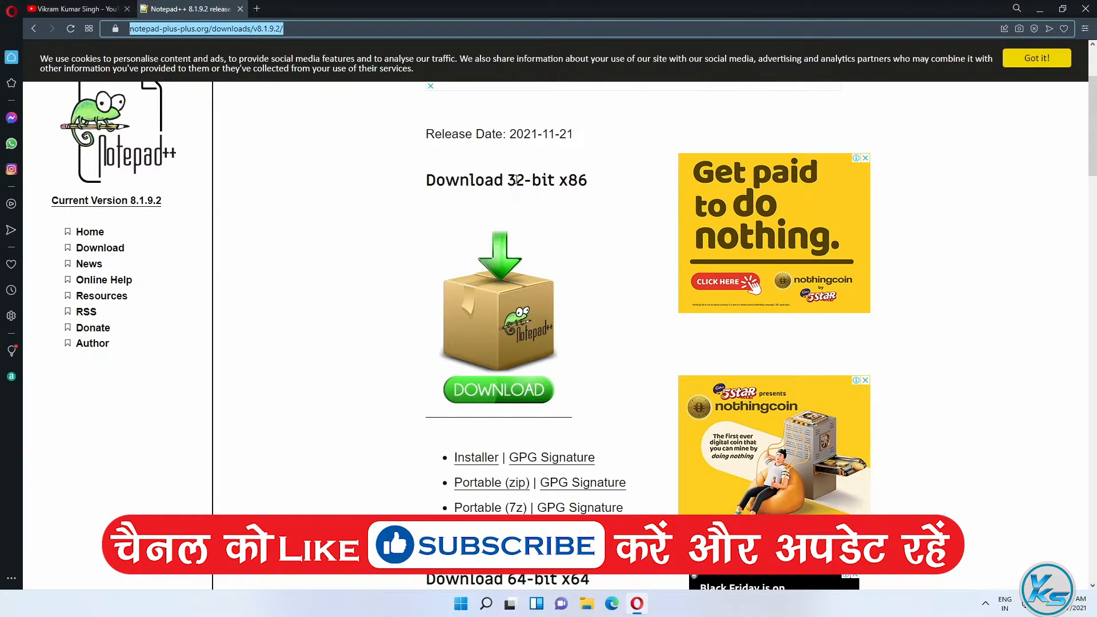
scroll(520, 204, "down", 2)
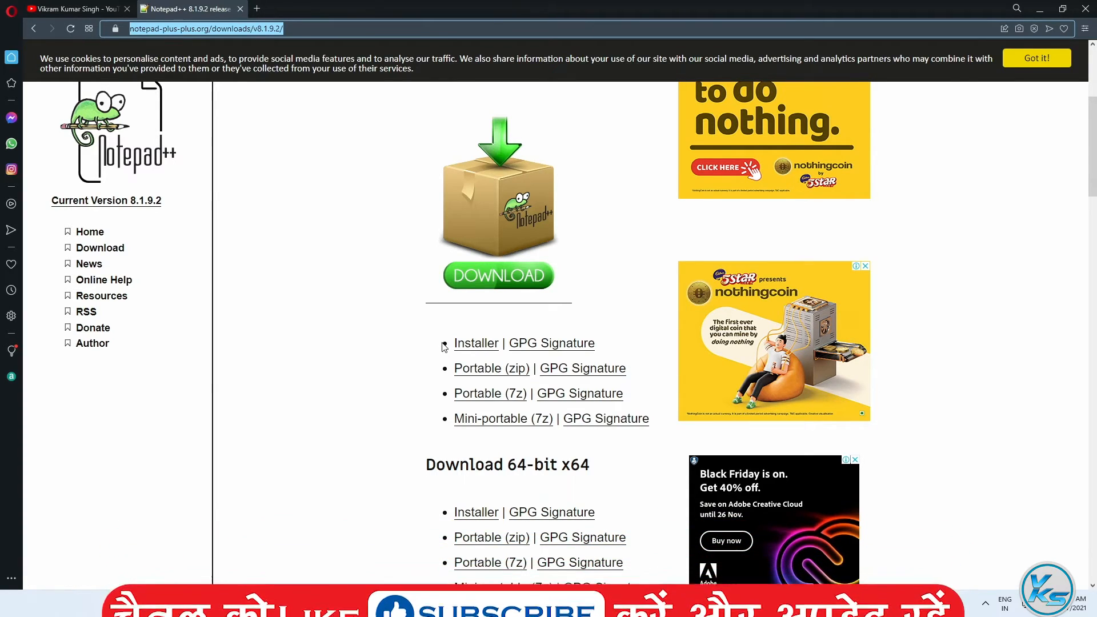
scroll(442, 344, "down", 2)
scroll(443, 347, "down", 1)
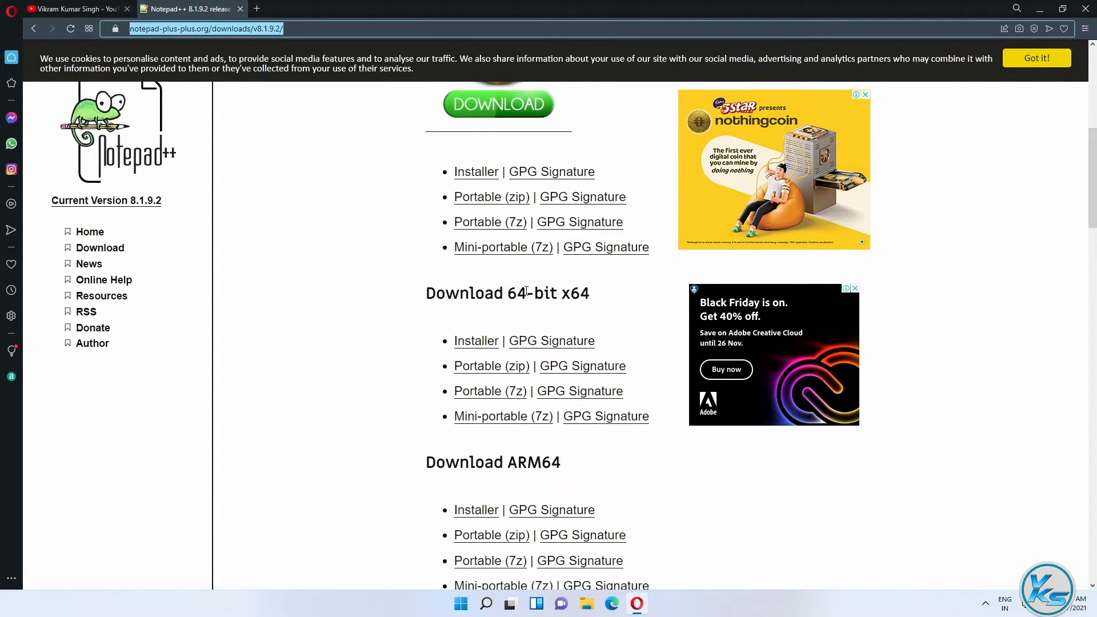
left_click(474, 342)
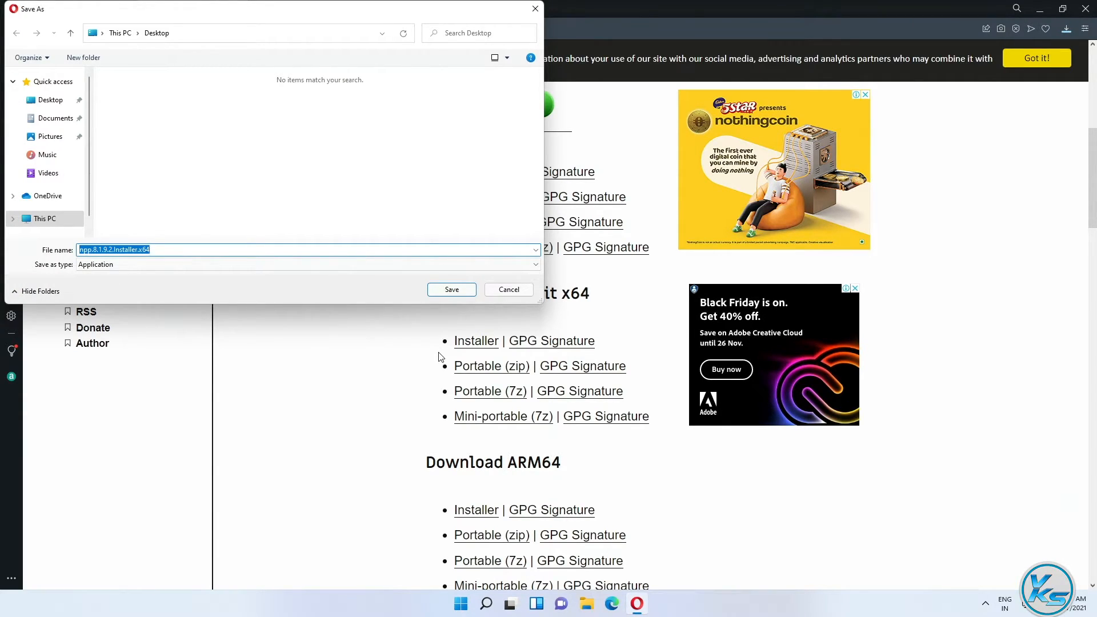
left_click(445, 290)
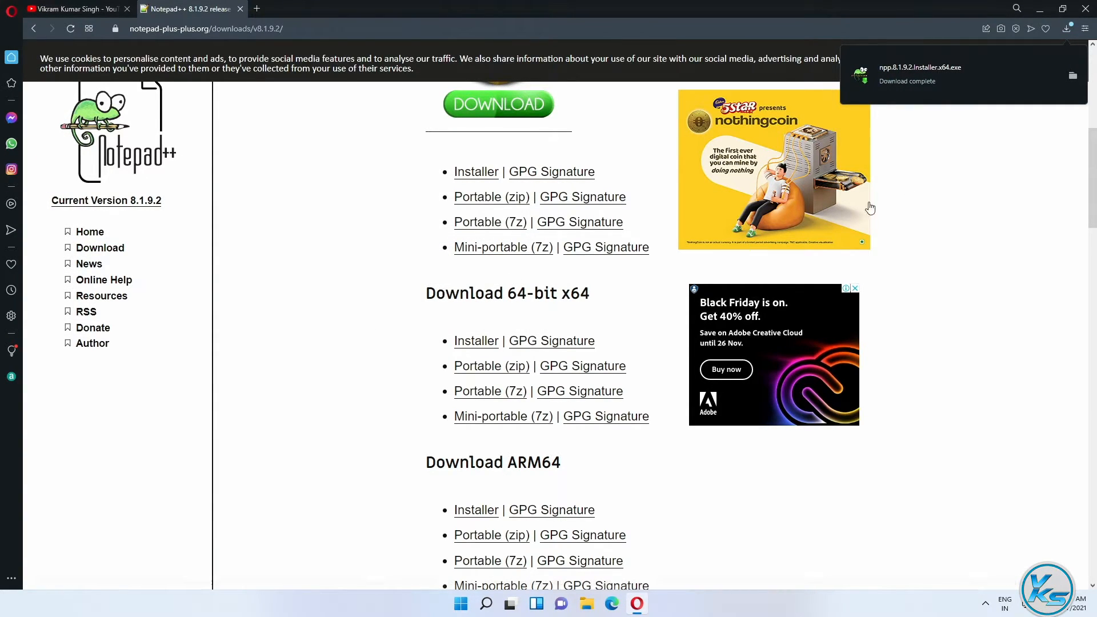
left_click(1040, 10)
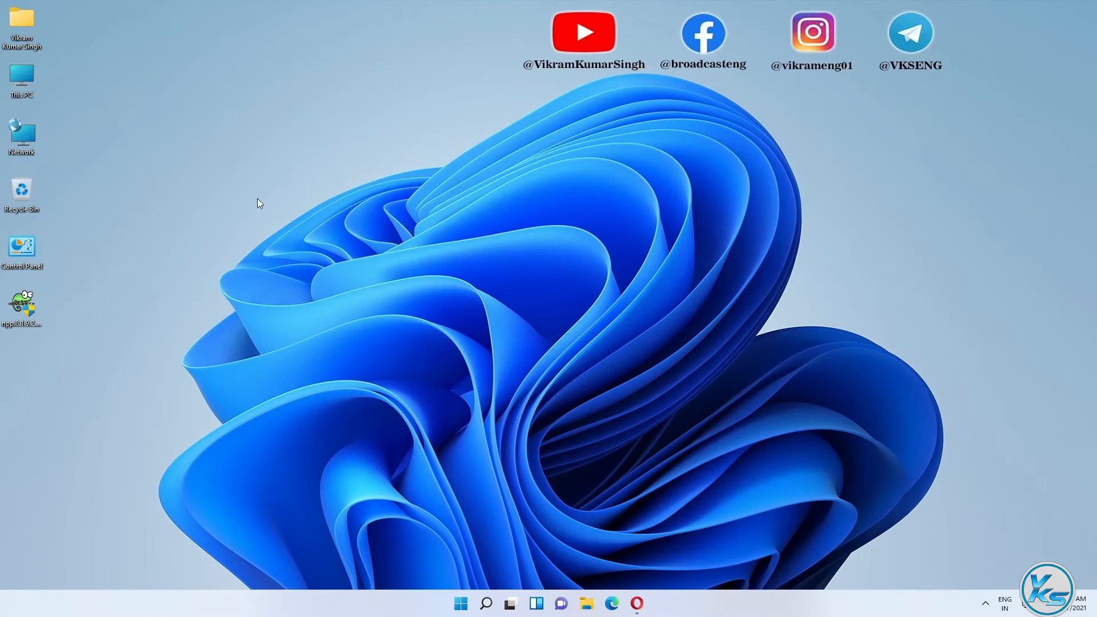
Move the npp.8.1.9.2.Installer.x64 file to a free area of the desktop and unblock it in its properties.
left_click_drag(32, 297, 166, 62)
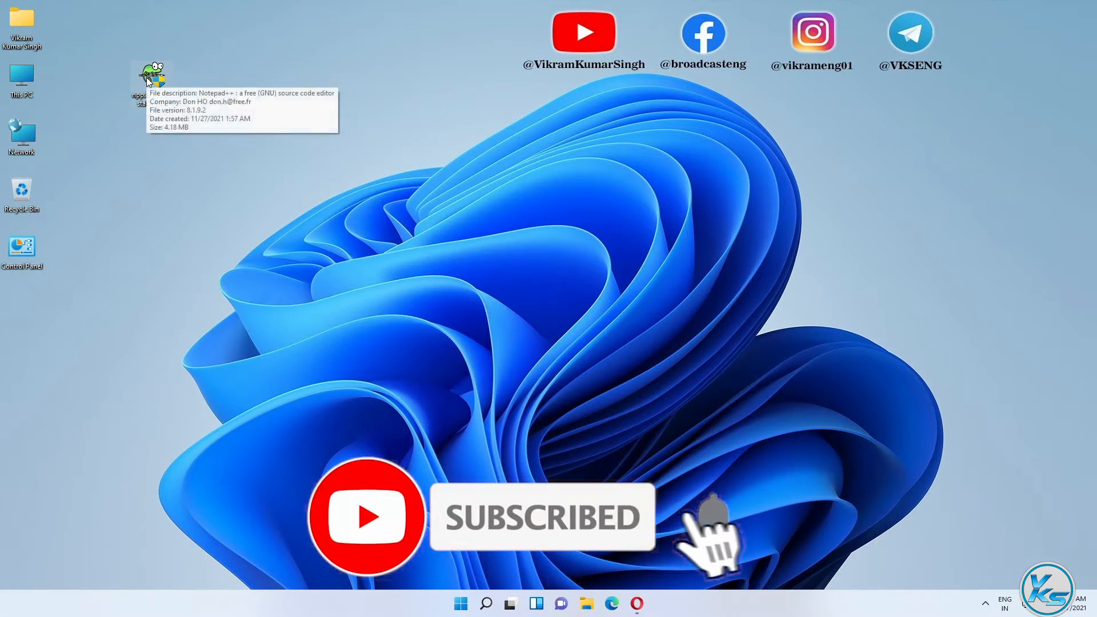
right_click(148, 78)
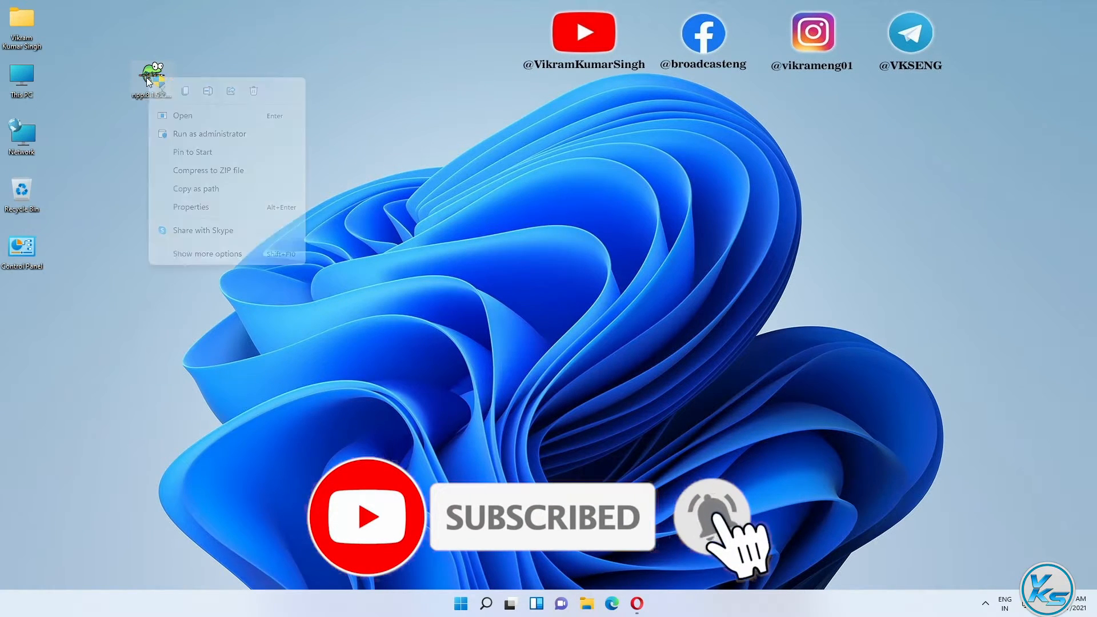
left_click(193, 207)
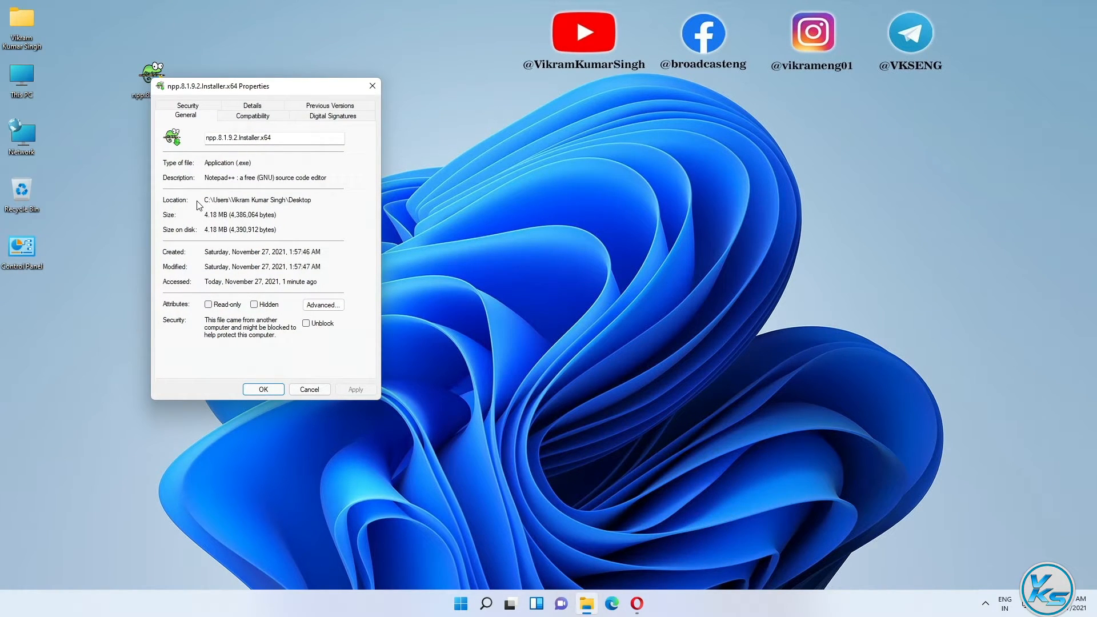
left_click(308, 324)
left_click(352, 390)
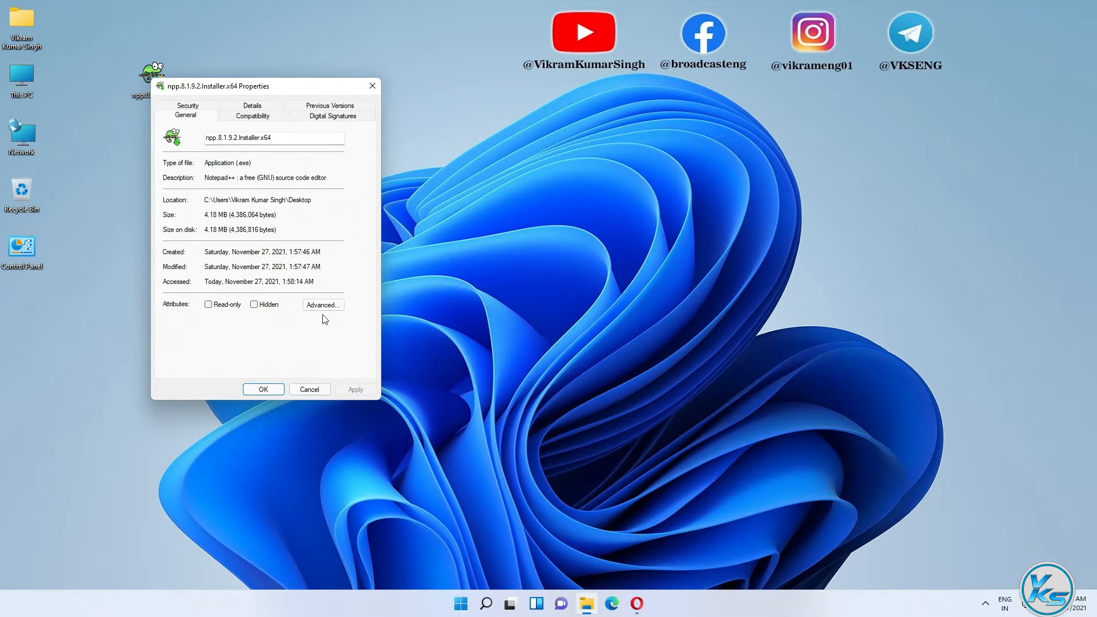
left_click(261, 390)
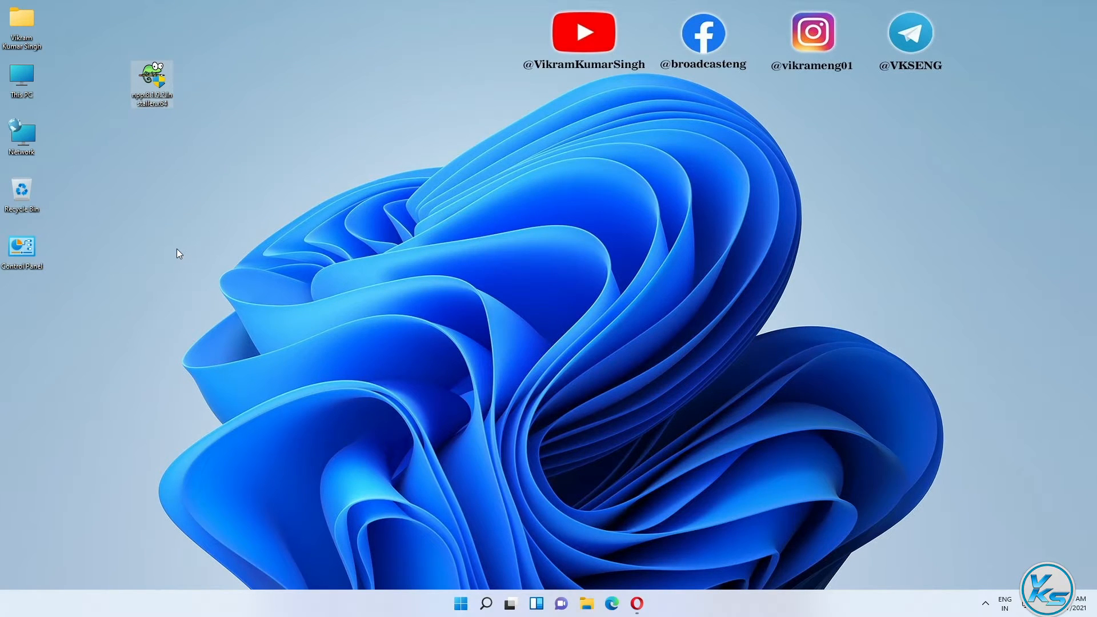
Run the Notepad++ installer as administrator, allow it to make changes and choose English as the installer language.
right_click(146, 78)
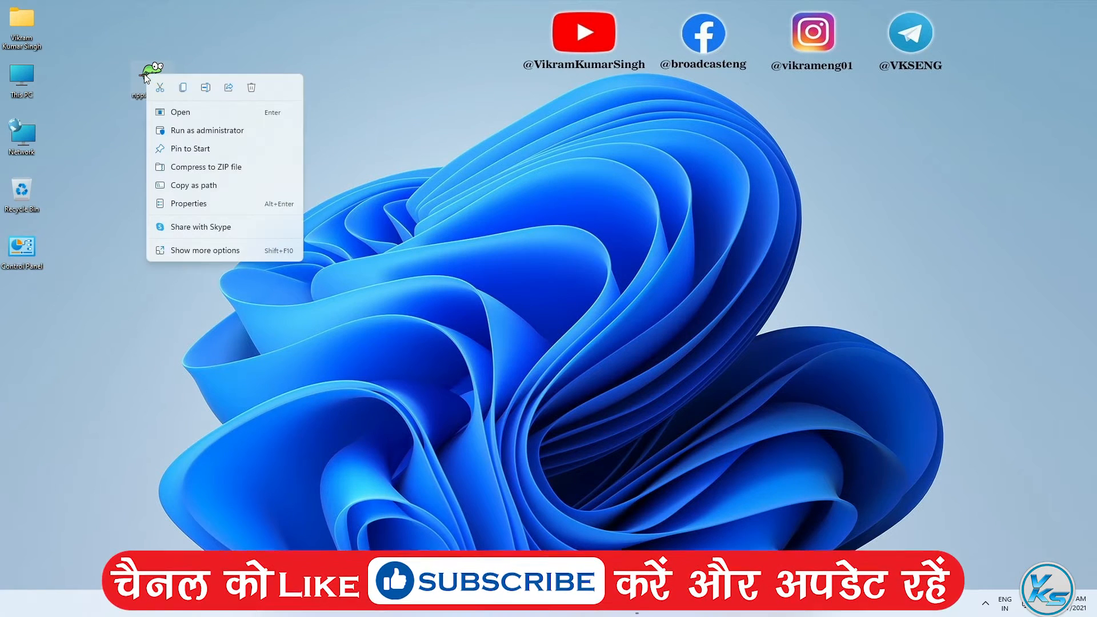
left_click(189, 131)
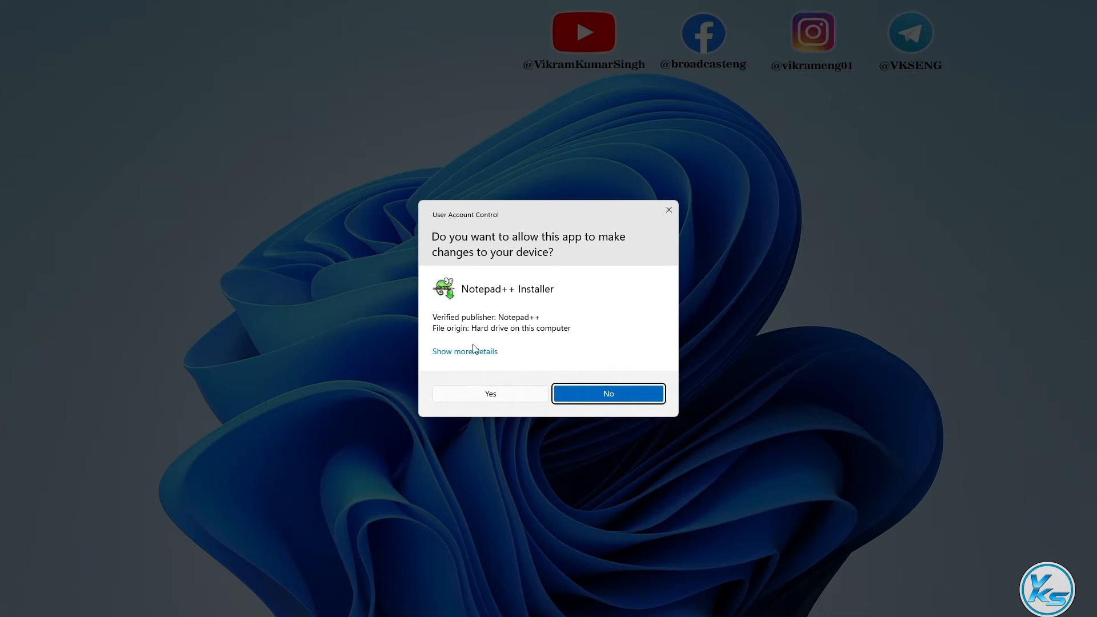
left_click(487, 396)
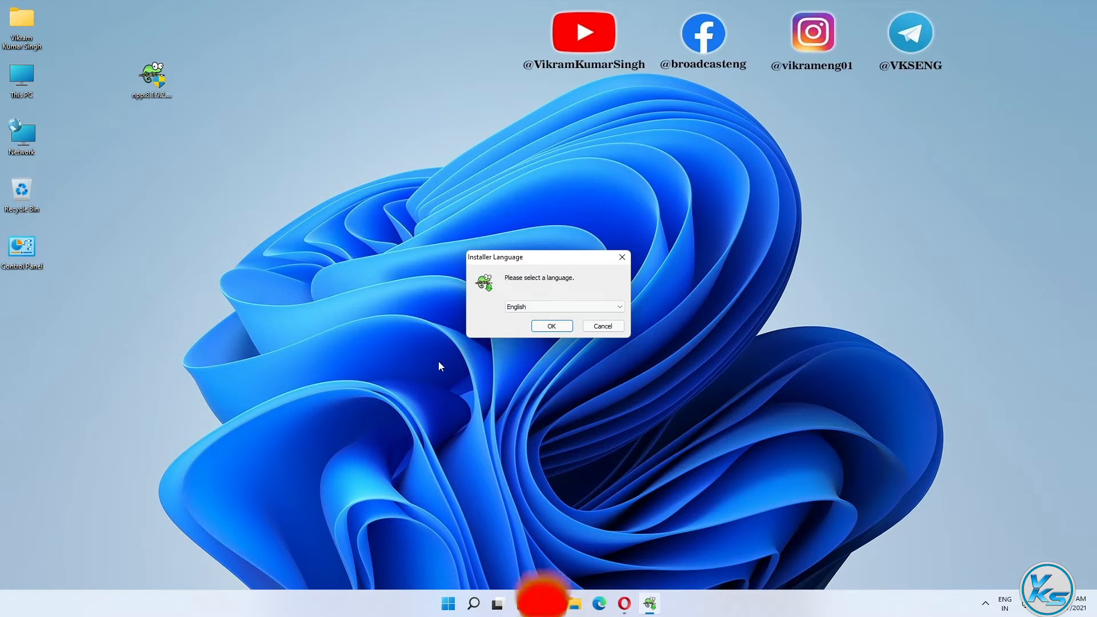
left_click(616, 310)
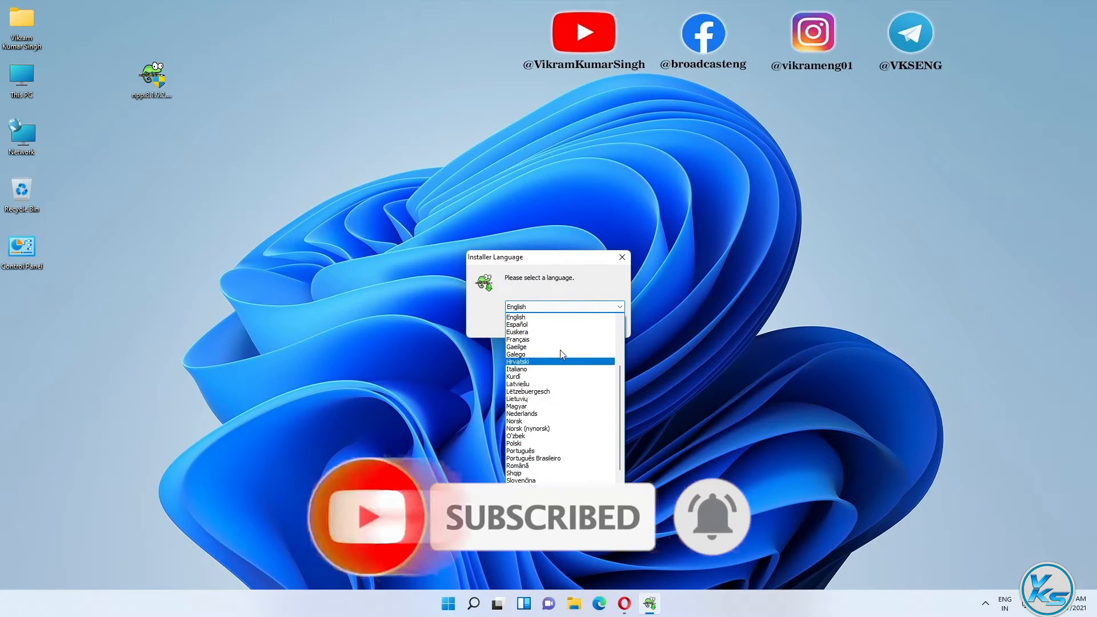
left_click(565, 317)
left_click(558, 326)
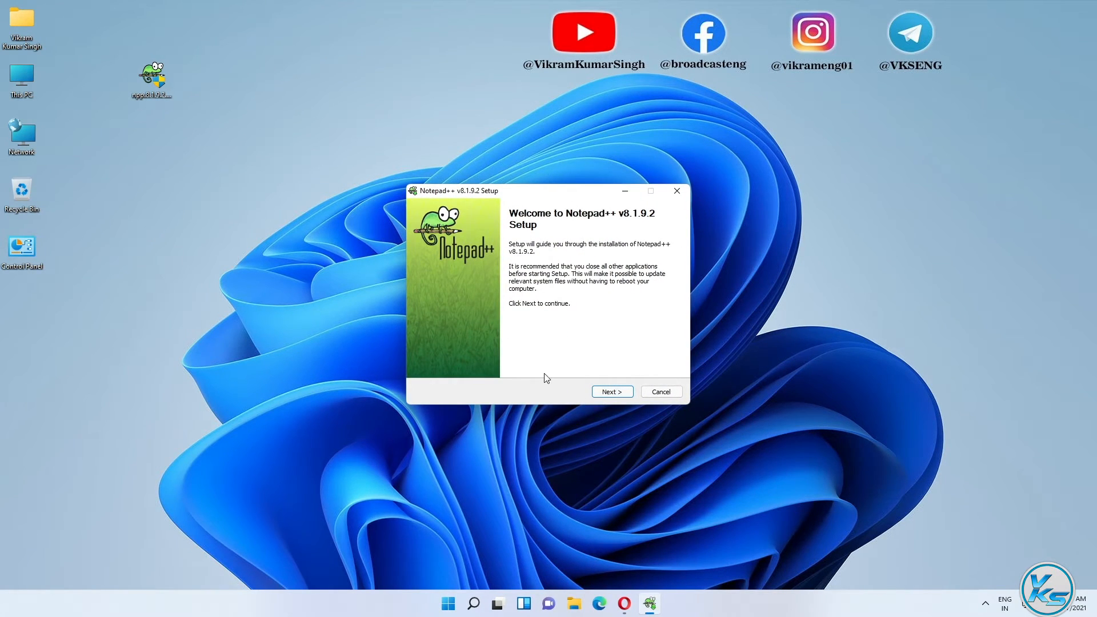
Accept the license agreement, keeping the default C:\Program Files\Notepad++ destination folder and the preselected components.
left_click(604, 392)
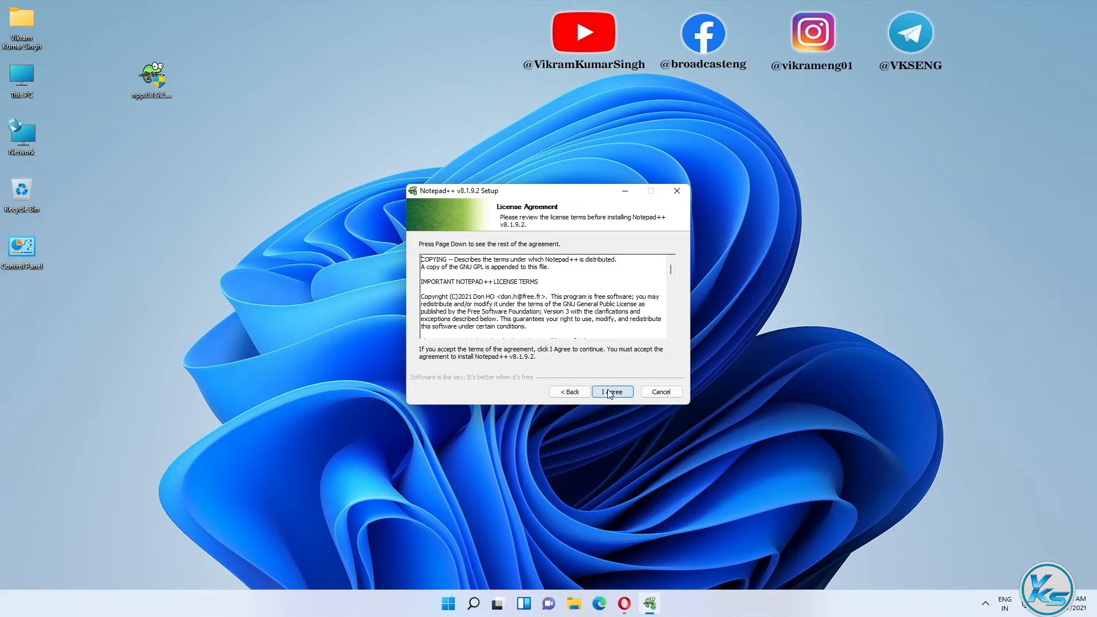
left_click(611, 393)
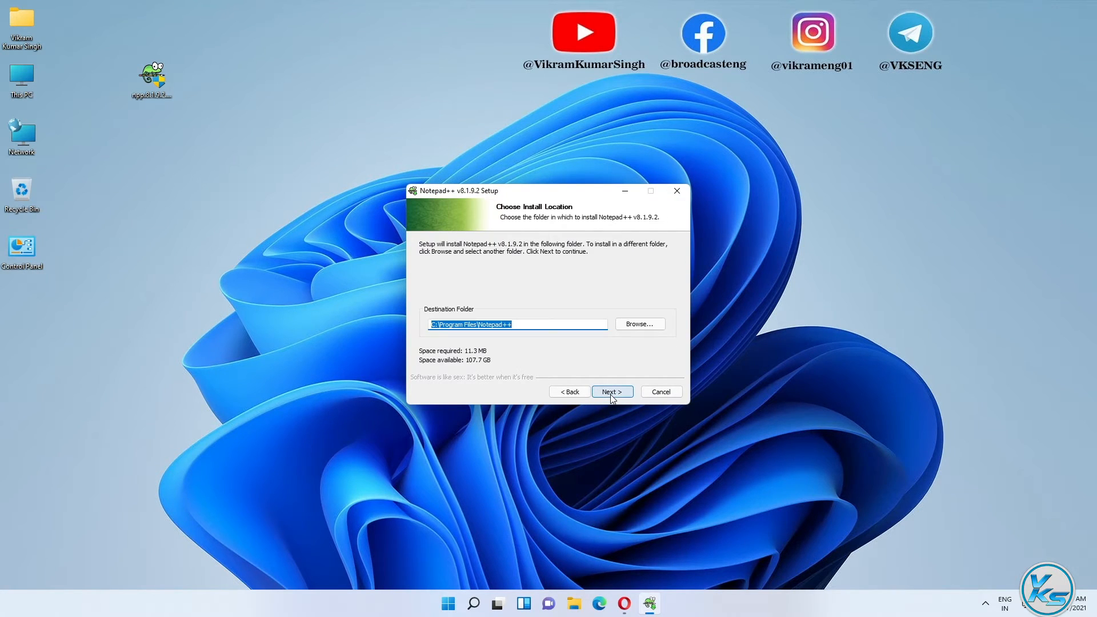
left_click(612, 392)
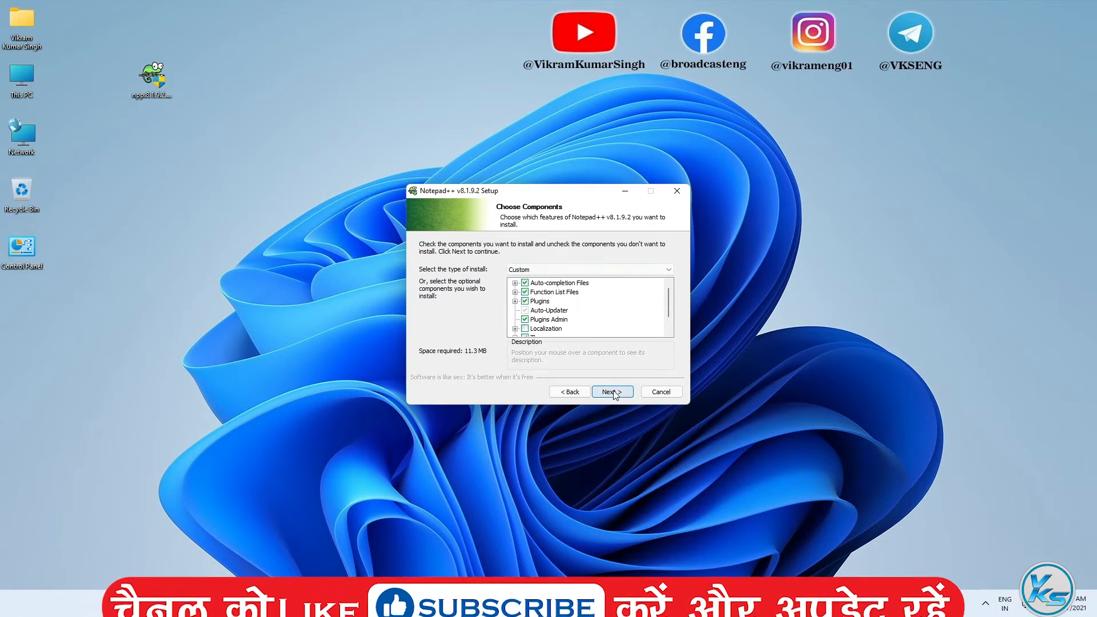
left_click(612, 391)
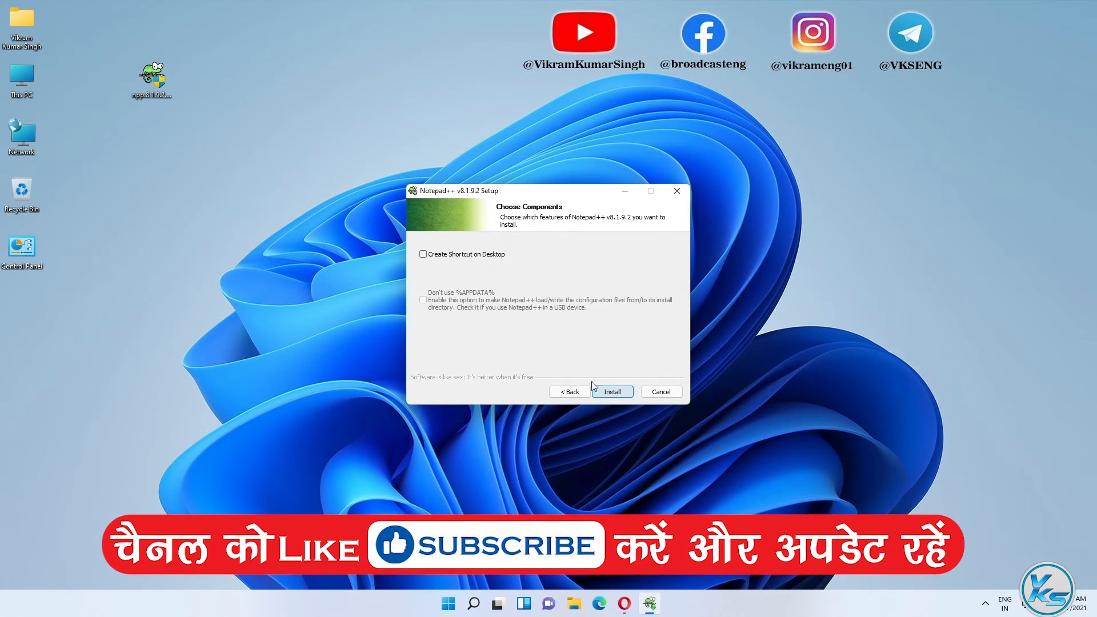
Install Notepad++ with a desktop shortcut and finish the setup without running the program.
left_click(427, 256)
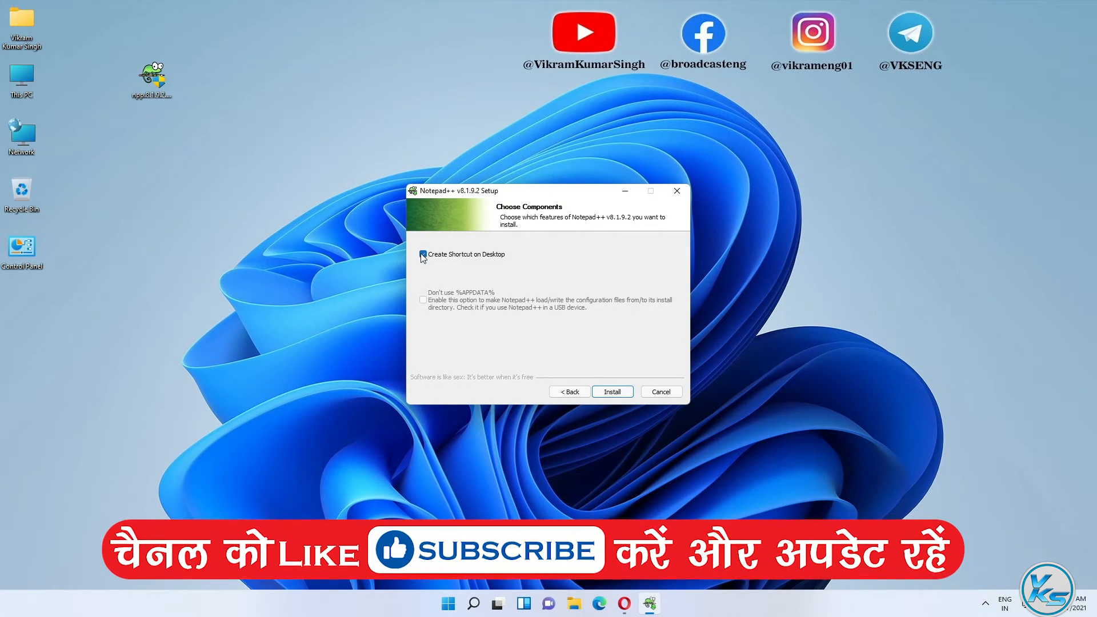
left_click(612, 391)
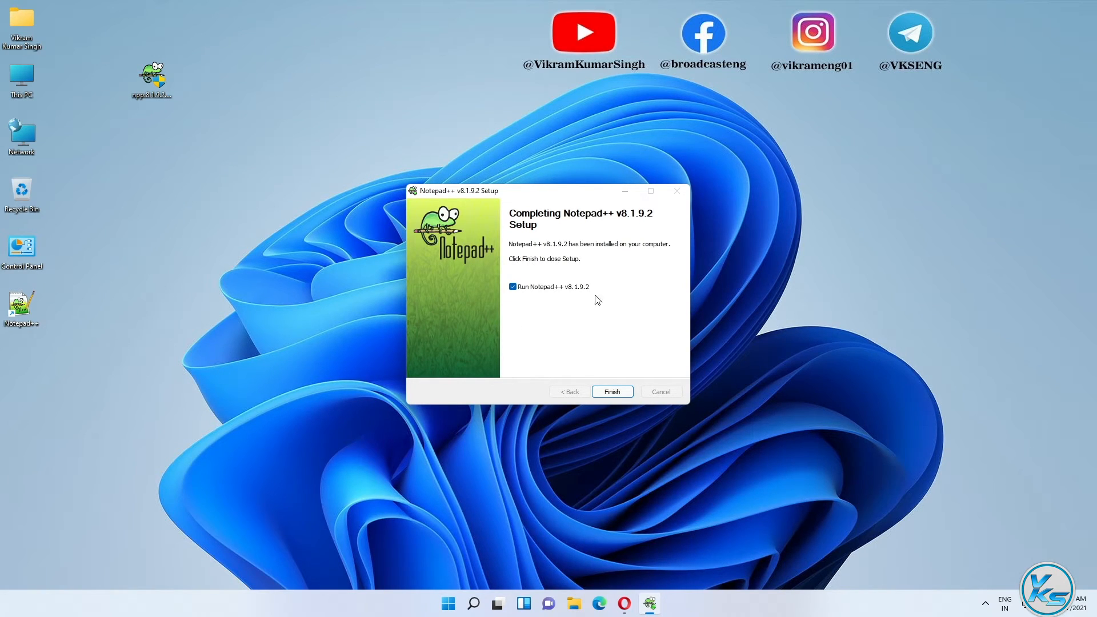
left_click(513, 287)
left_click(610, 392)
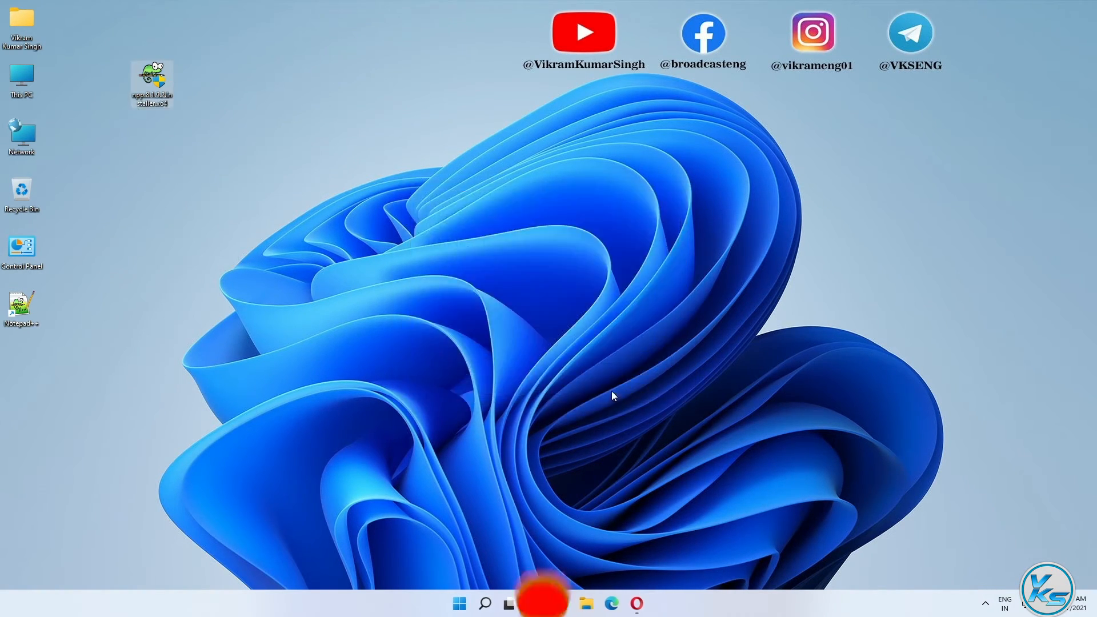